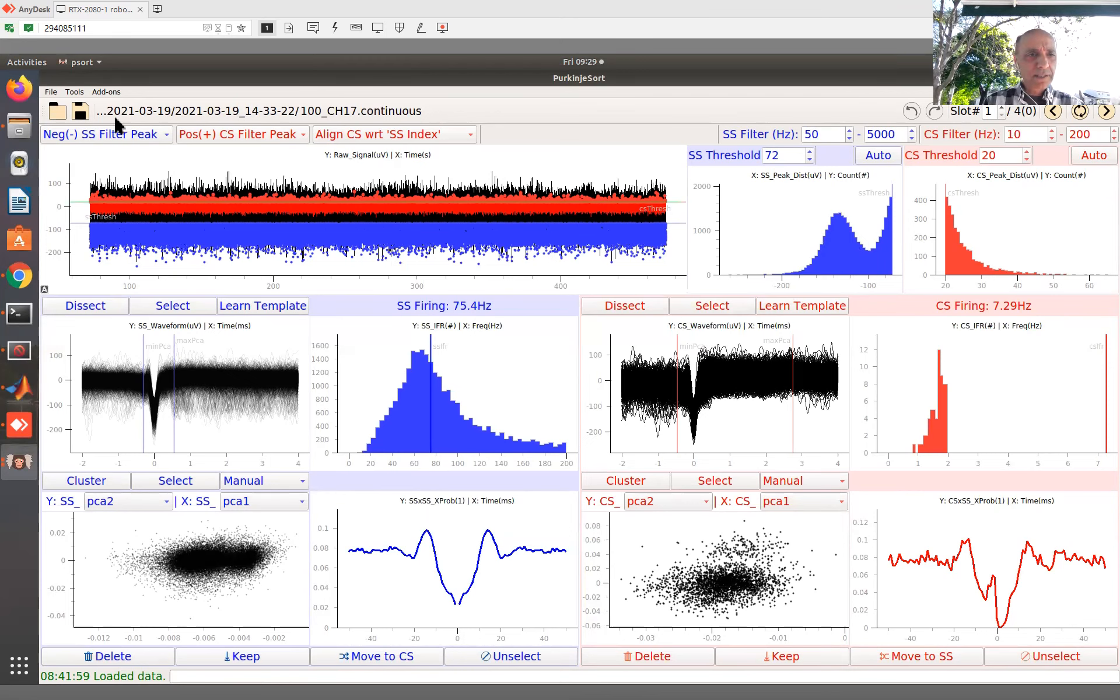
# Step: Turn on UMAP for dimension reduction and select the small isolated group of complex spikes in the CS scatter plot
pyautogui.click(76, 93)
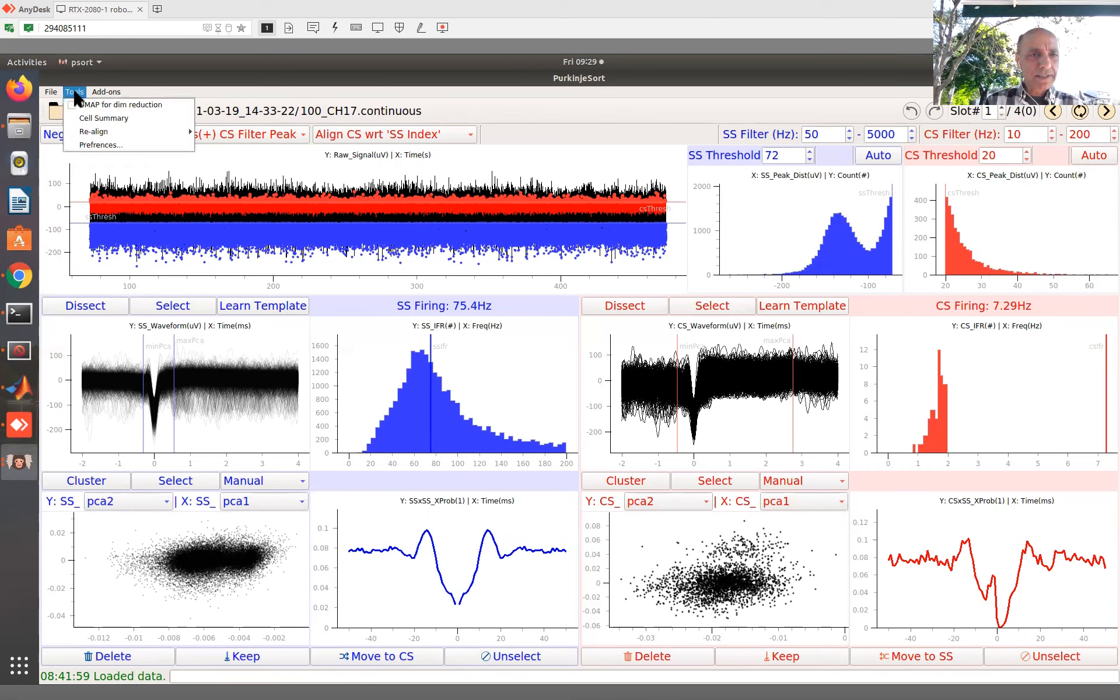
pyautogui.click(88, 104)
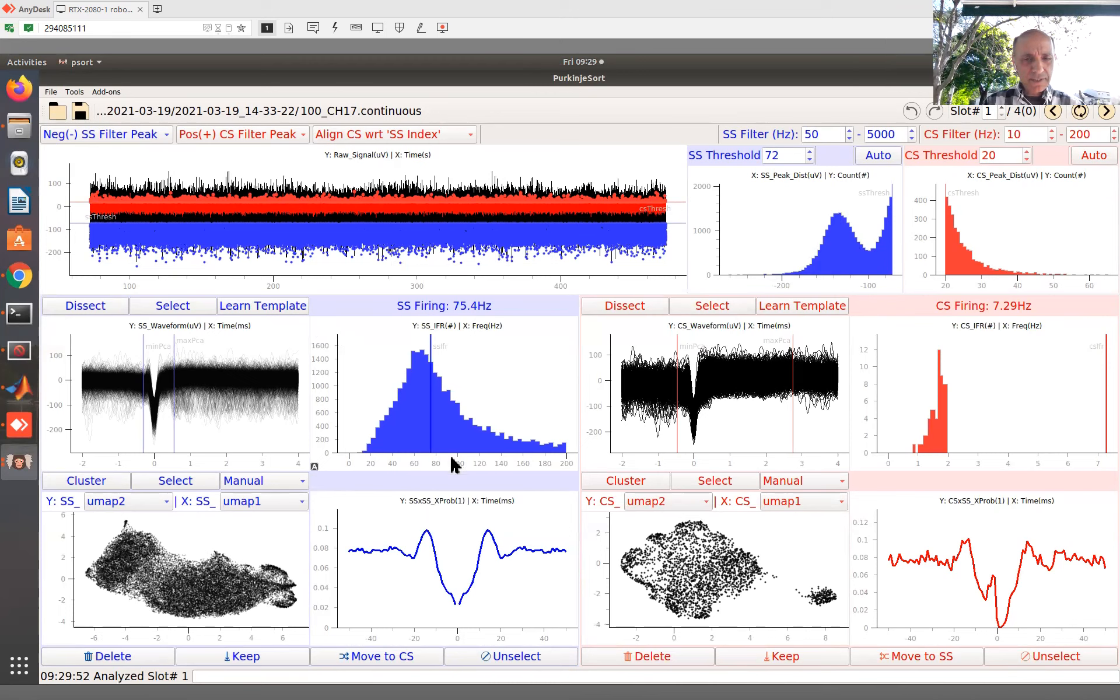
pyautogui.click(738, 485)
pyautogui.click(913, 426)
pyautogui.click(842, 560)
pyautogui.click(1043, 614)
pyautogui.click(1097, 485)
pyautogui.click(796, 137)
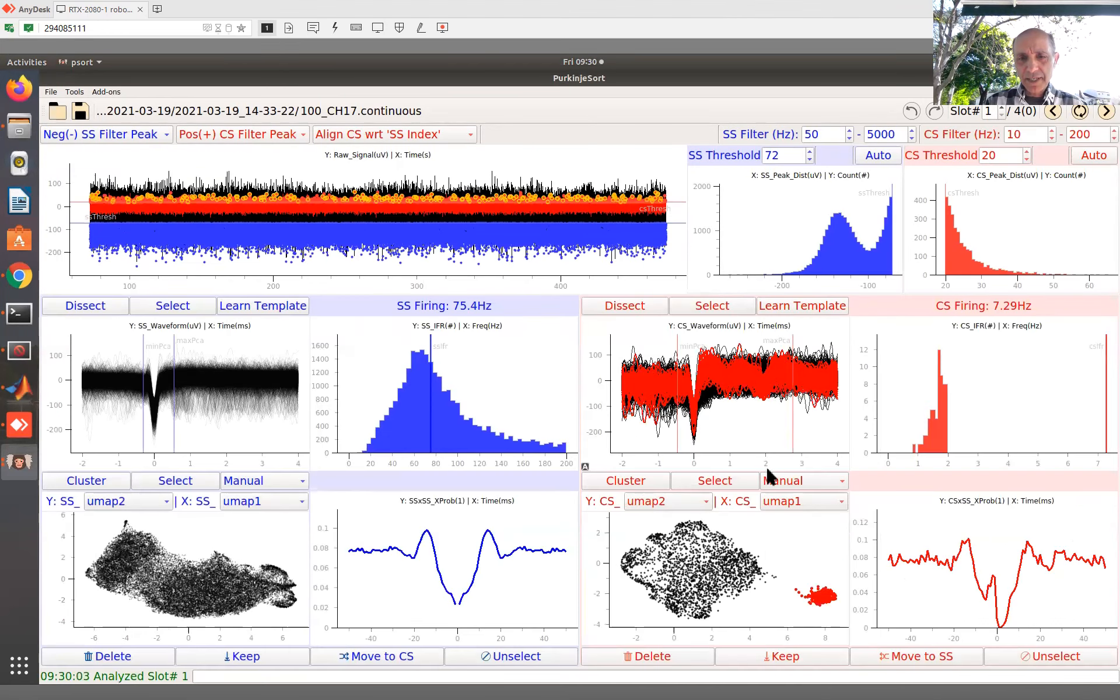
# Step: Keep only the selected complex spikes and learn the CS template from them
pyautogui.click(795, 658)
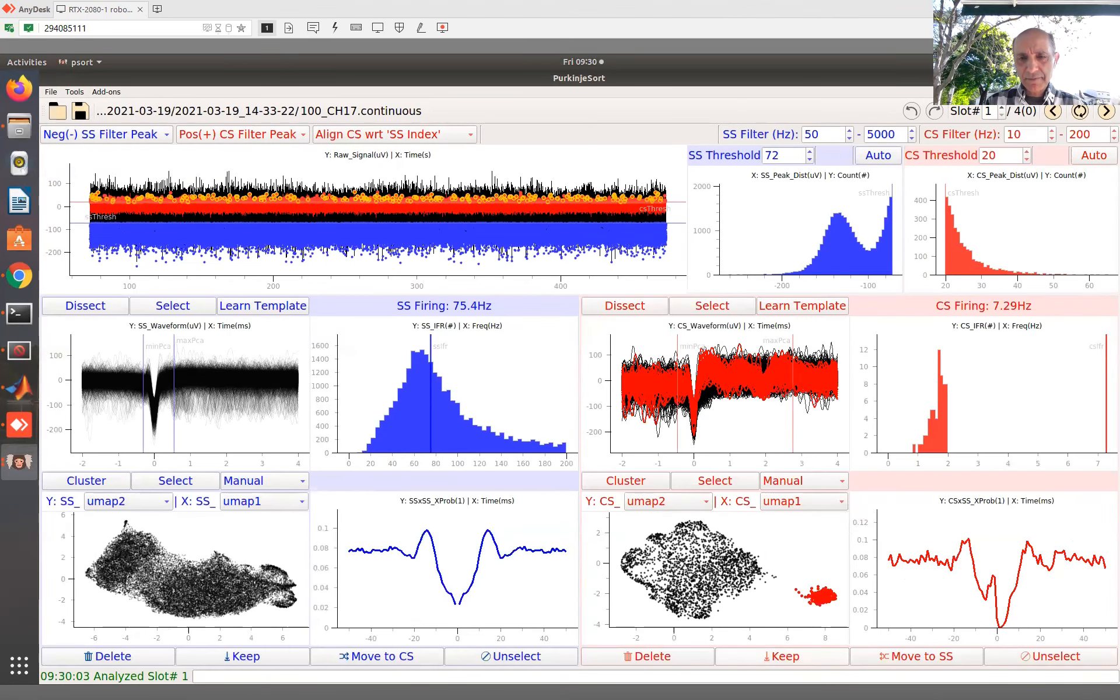
pyautogui.click(785, 303)
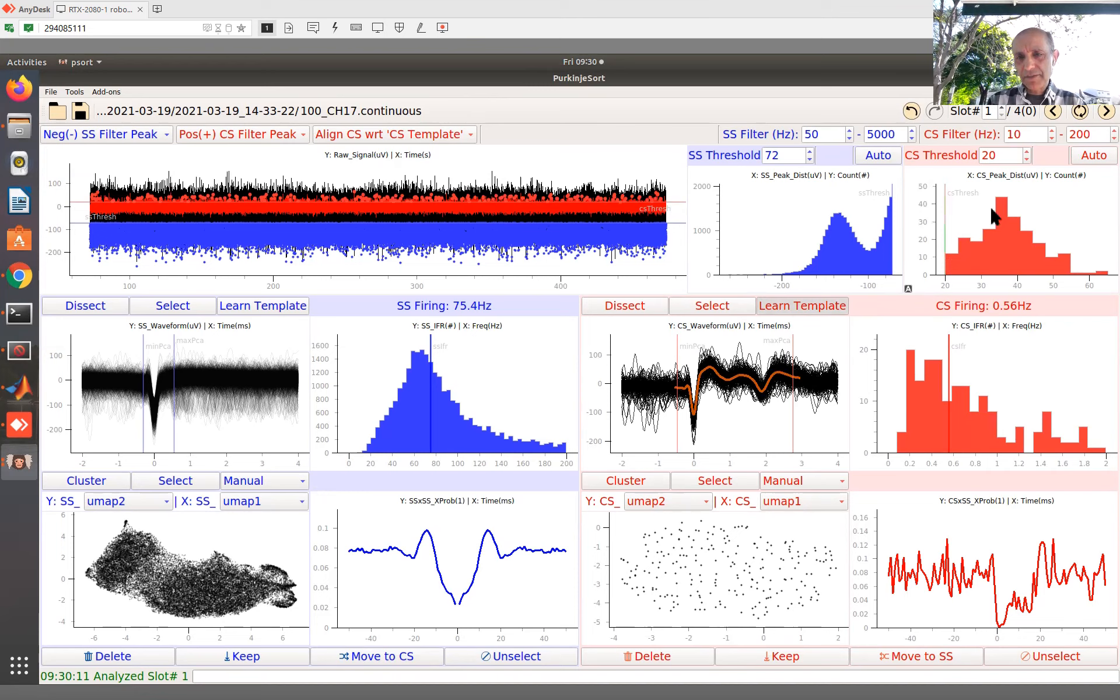
# Step: Lower the CS threshold to 15 and the SS threshold to 60
pyautogui.click(984, 156)
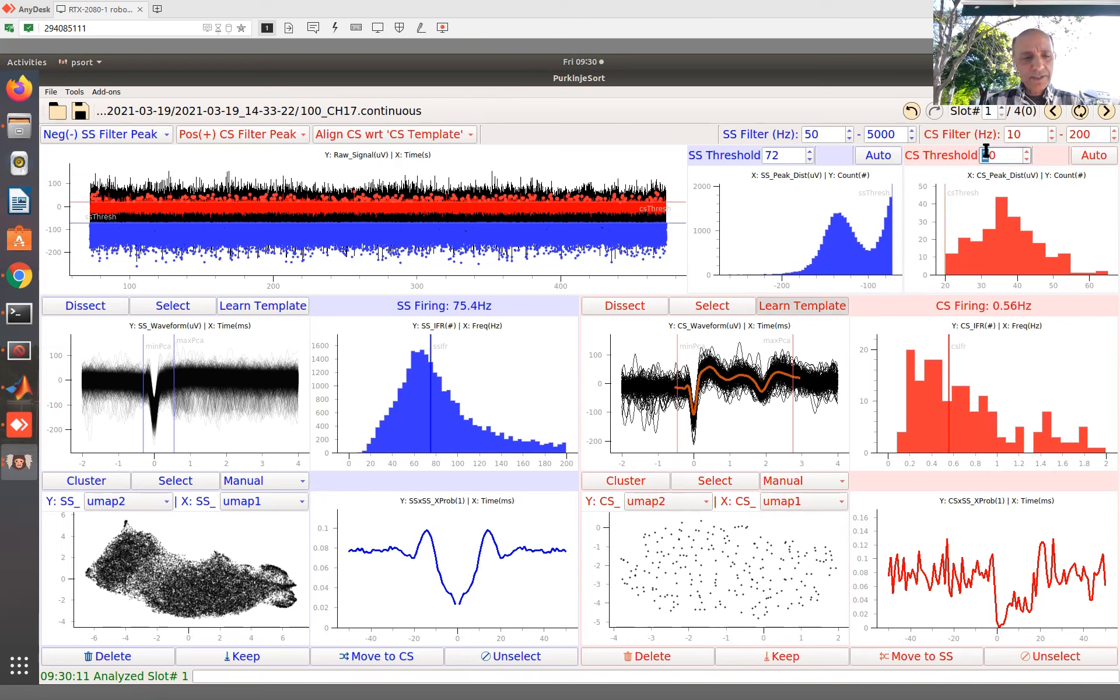
pyautogui.write('15')
pyautogui.press('Delete')
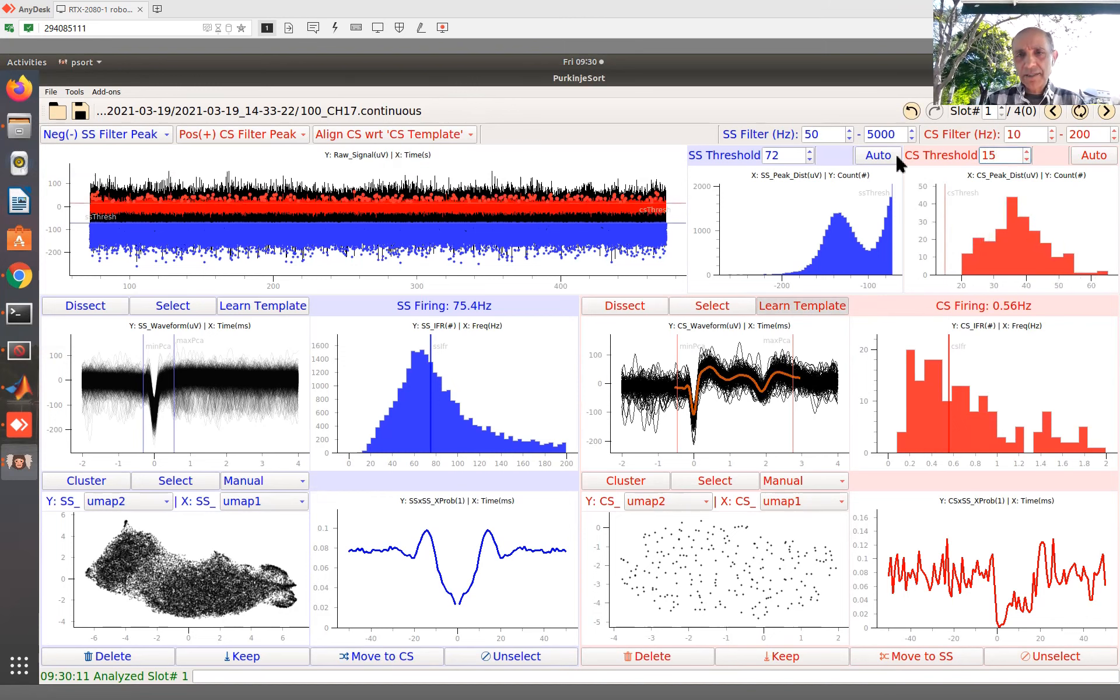
pyautogui.doubleClick(766, 155)
pyautogui.write('6')
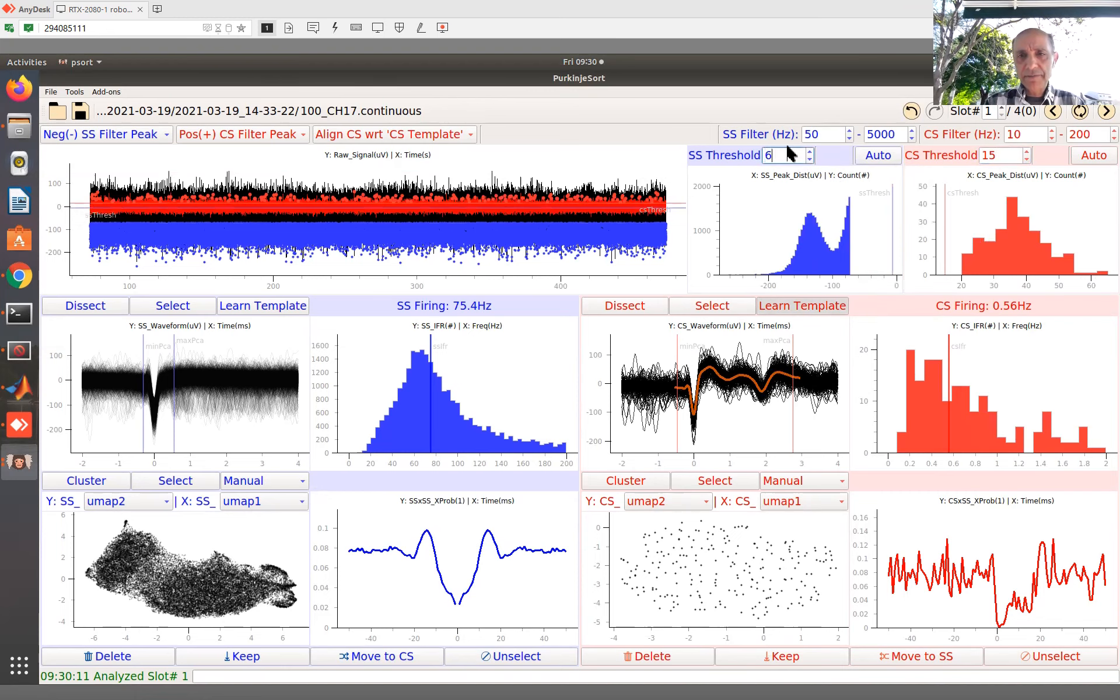
pyautogui.write('0')
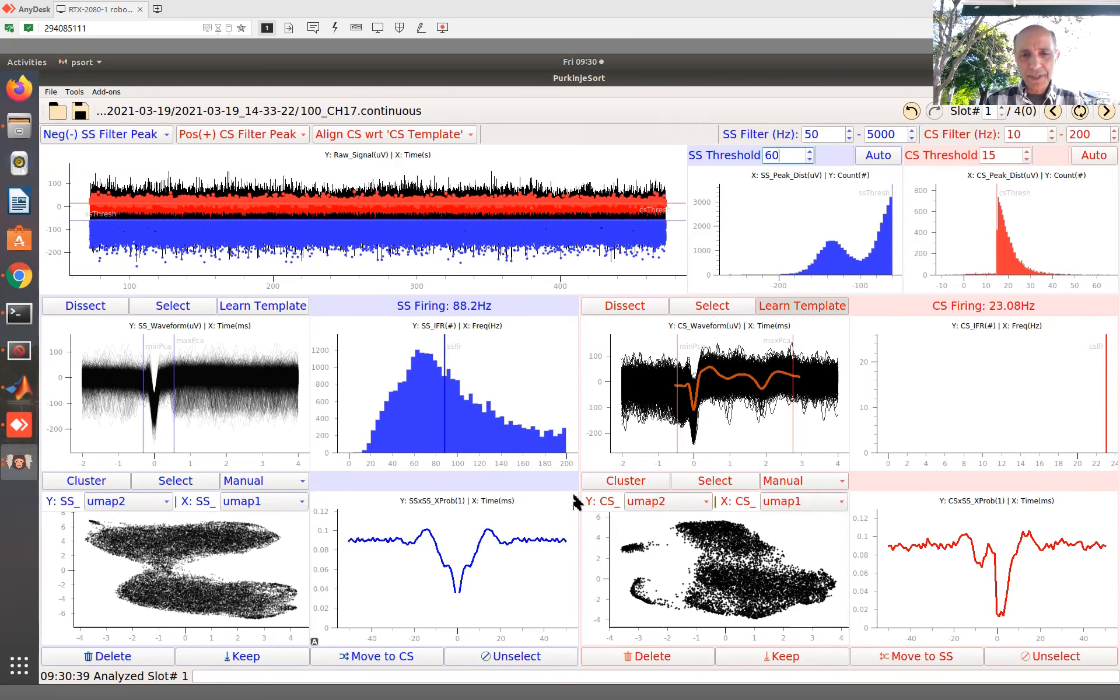
# Step: Open CS clustering, outline the small isolated group near umap1 -3, umap2 3, and label its spikes as cluster 1
pyautogui.click(628, 486)
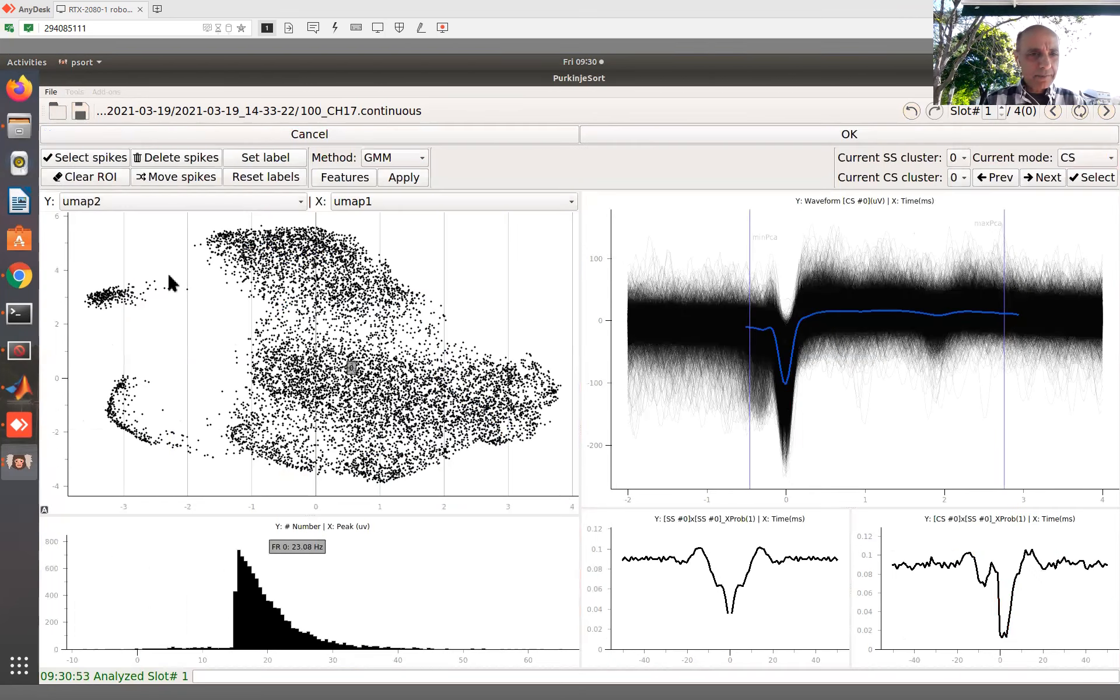
pyautogui.click(157, 240)
pyautogui.click(226, 293)
pyautogui.click(143, 329)
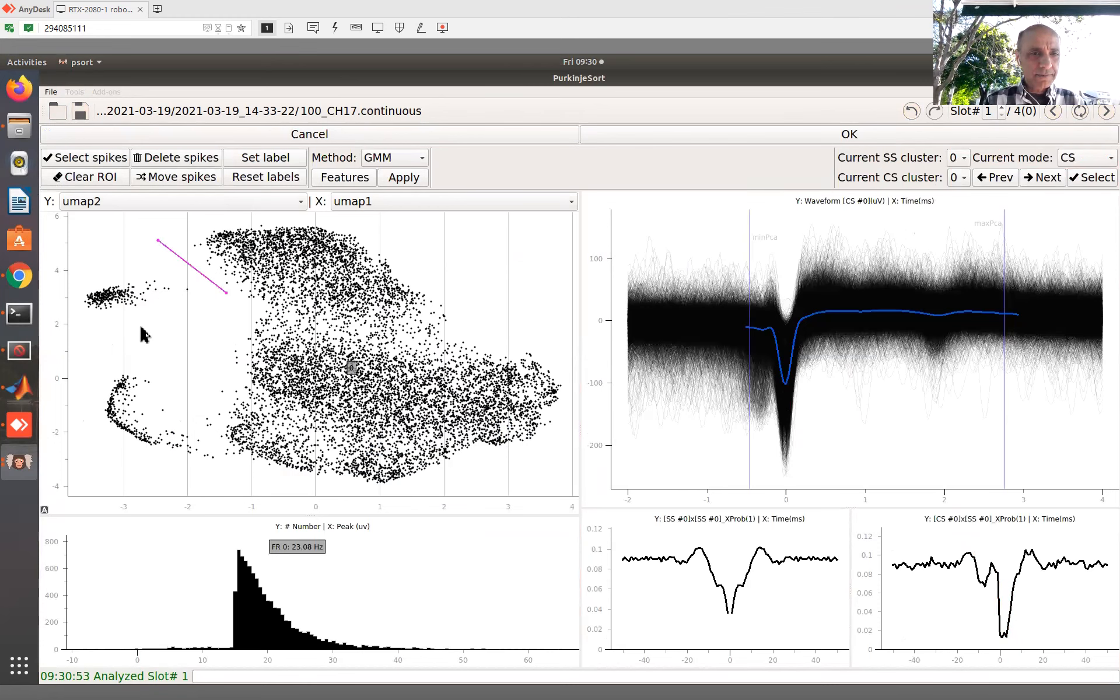
pyautogui.click(79, 326)
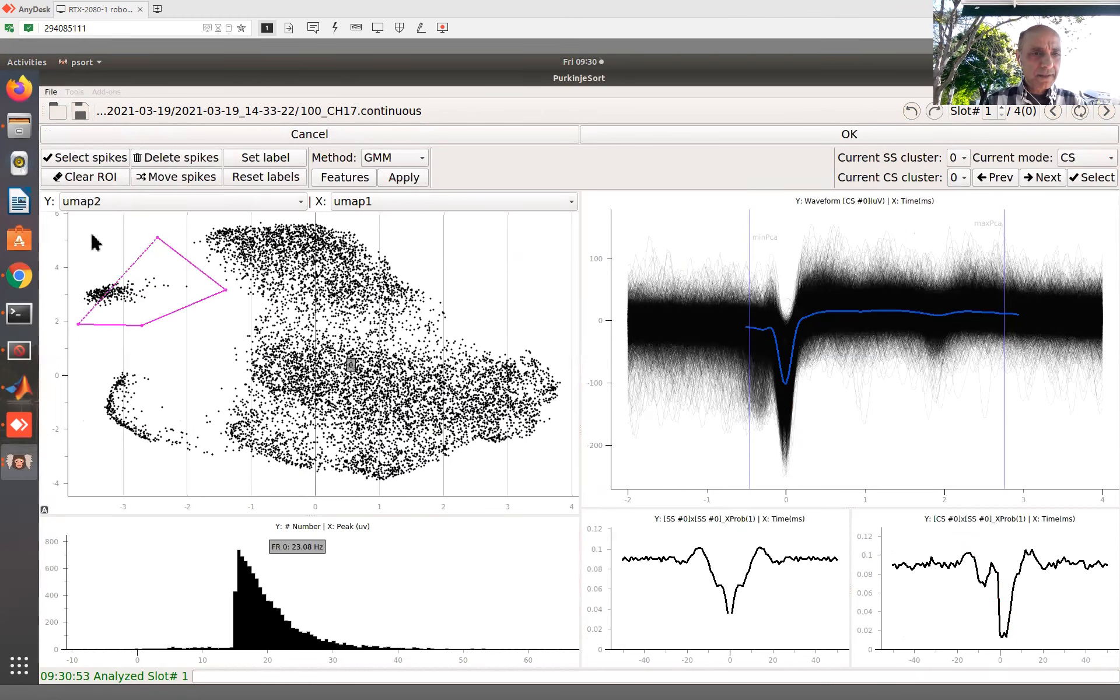
pyautogui.click(89, 160)
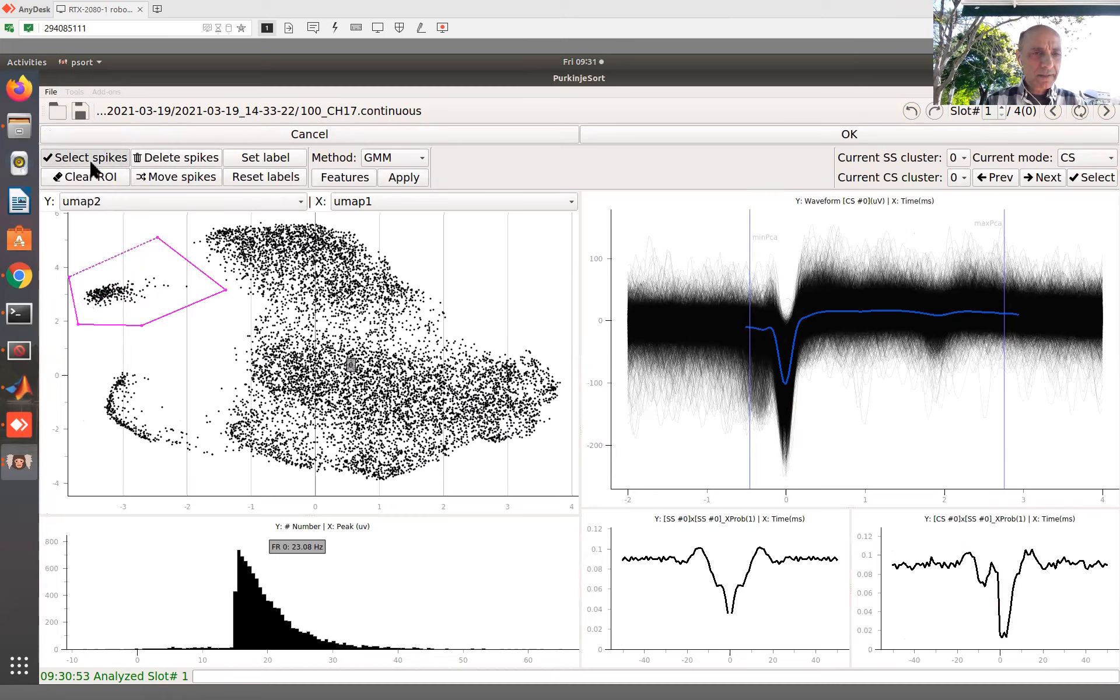
pyautogui.click(259, 158)
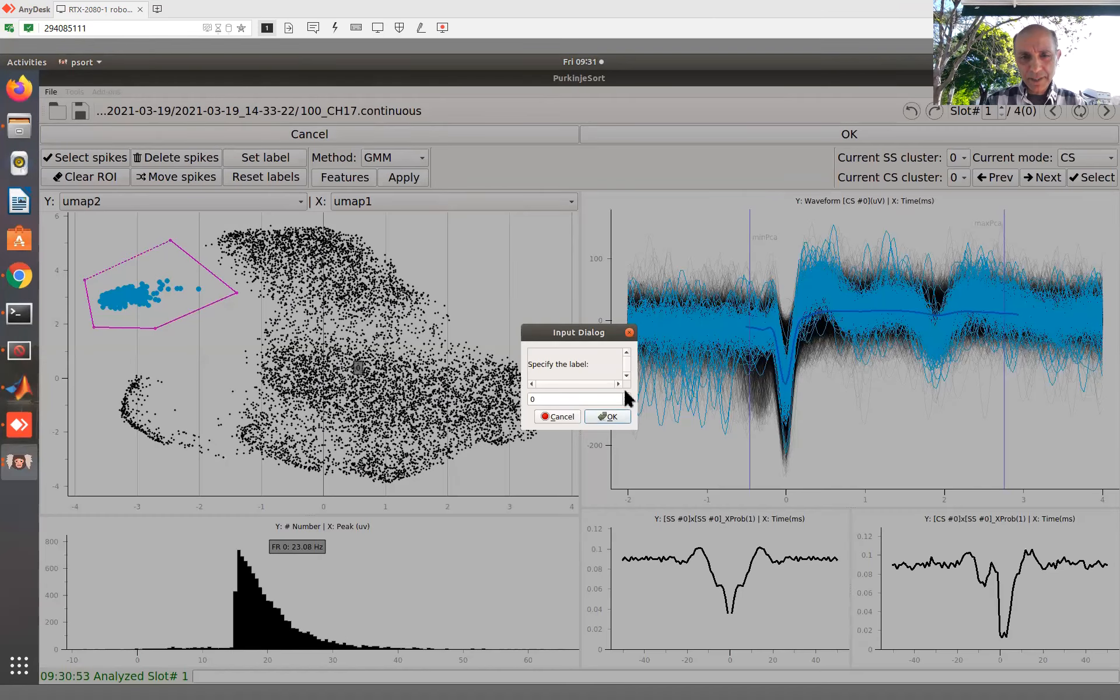
pyautogui.click(625, 396)
pyautogui.click(606, 417)
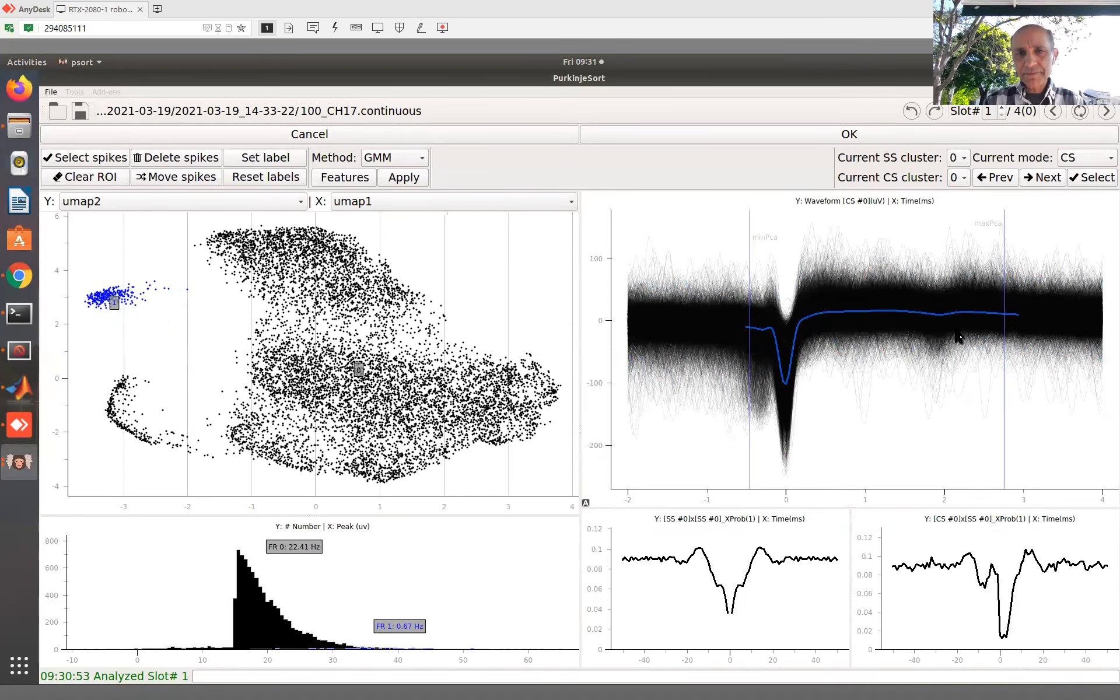
# Step: Switch to SS mode, outline the lower of the two large UMAP groups, and label its spikes as cluster 1
pyautogui.click(1082, 159)
pyautogui.click(1082, 158)
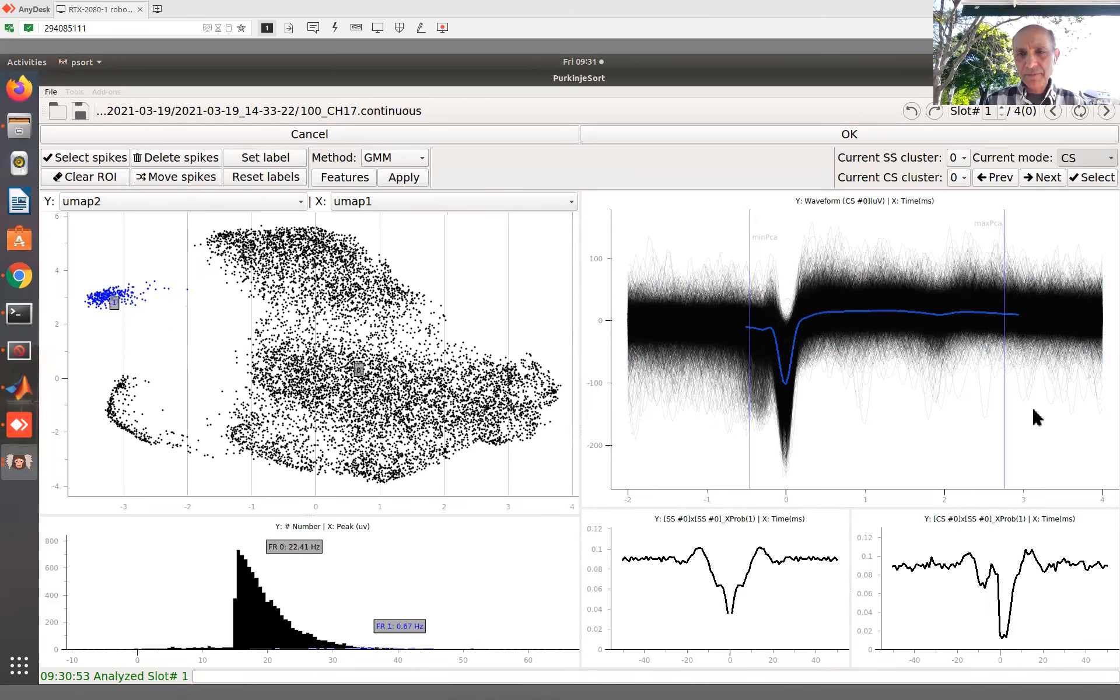
pyautogui.click(340, 350)
pyautogui.click(170, 348)
pyautogui.click(97, 426)
pyautogui.click(148, 470)
pyautogui.click(354, 487)
pyautogui.click(522, 485)
pyautogui.click(564, 476)
pyautogui.click(577, 433)
pyautogui.click(570, 368)
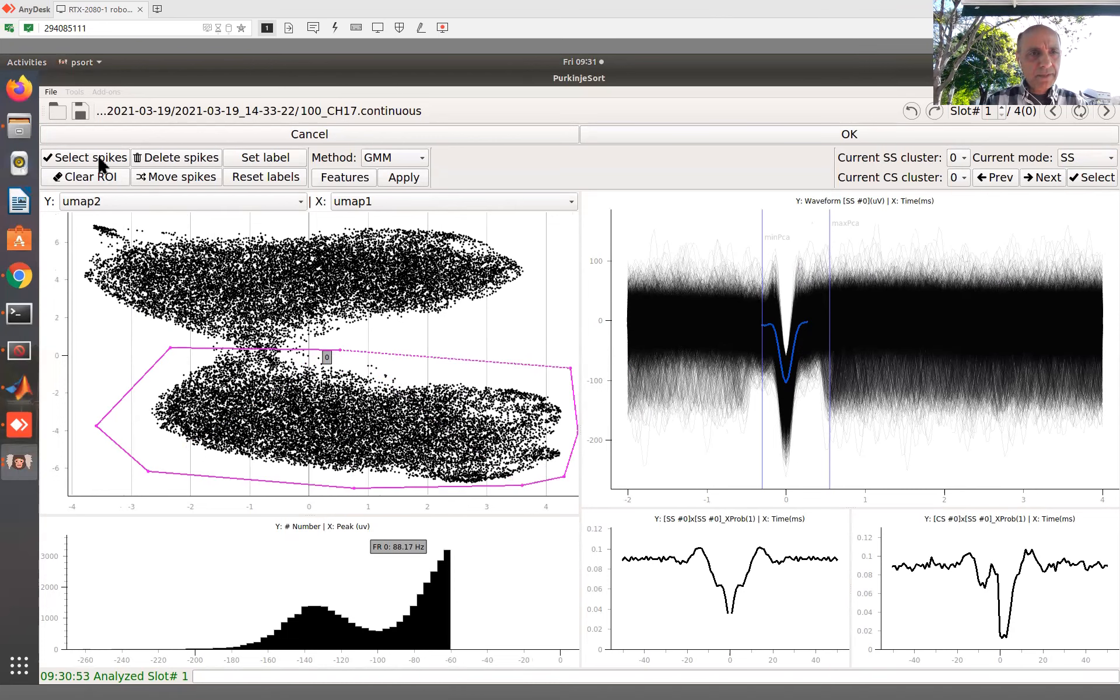
pyautogui.click(125, 160)
pyautogui.click(267, 165)
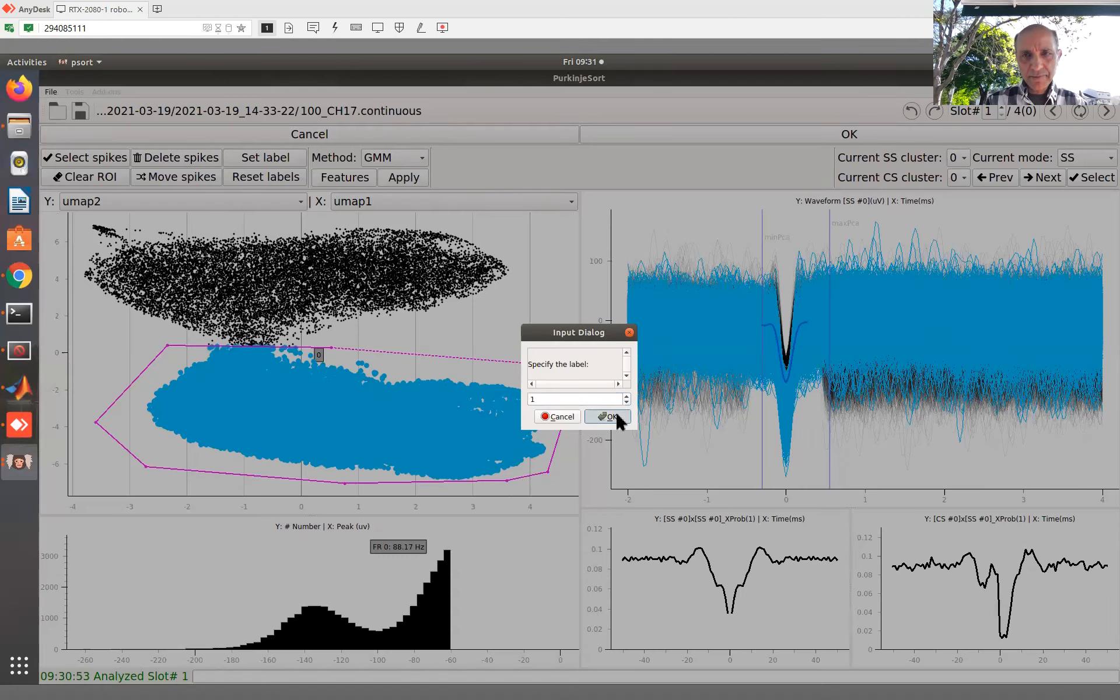
pyautogui.click(615, 413)
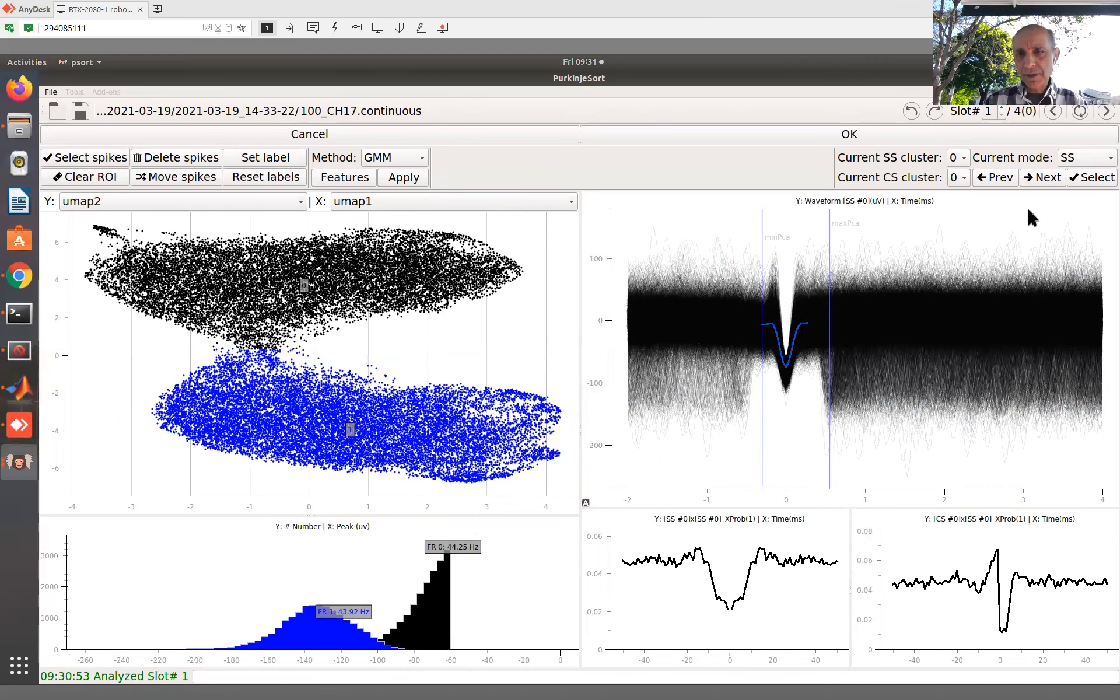
# Step: Delete the spikes of SS cluster 0 and set the current CS cluster to 1
pyautogui.click(173, 152)
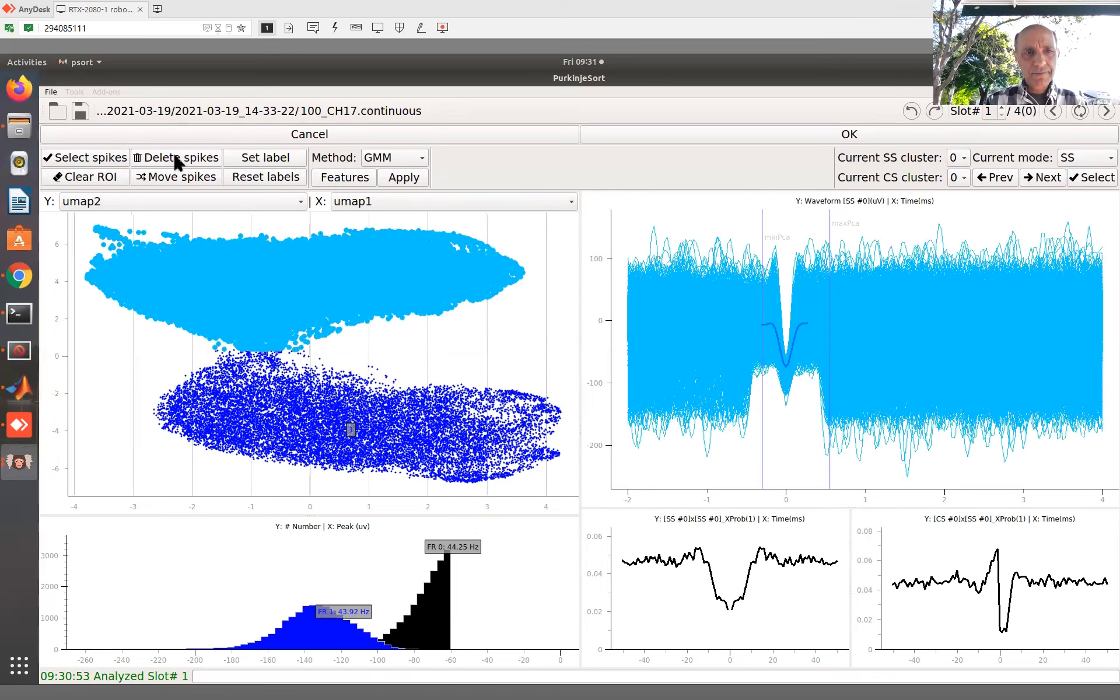
pyautogui.click(335, 295)
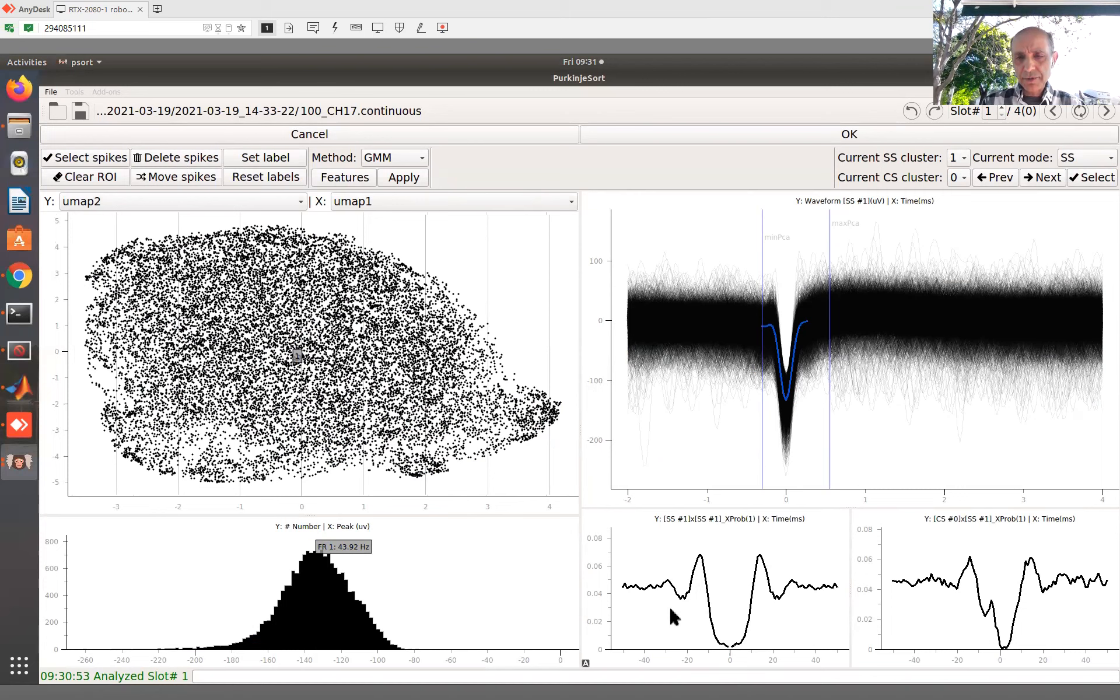
pyautogui.click(958, 179)
pyautogui.click(958, 196)
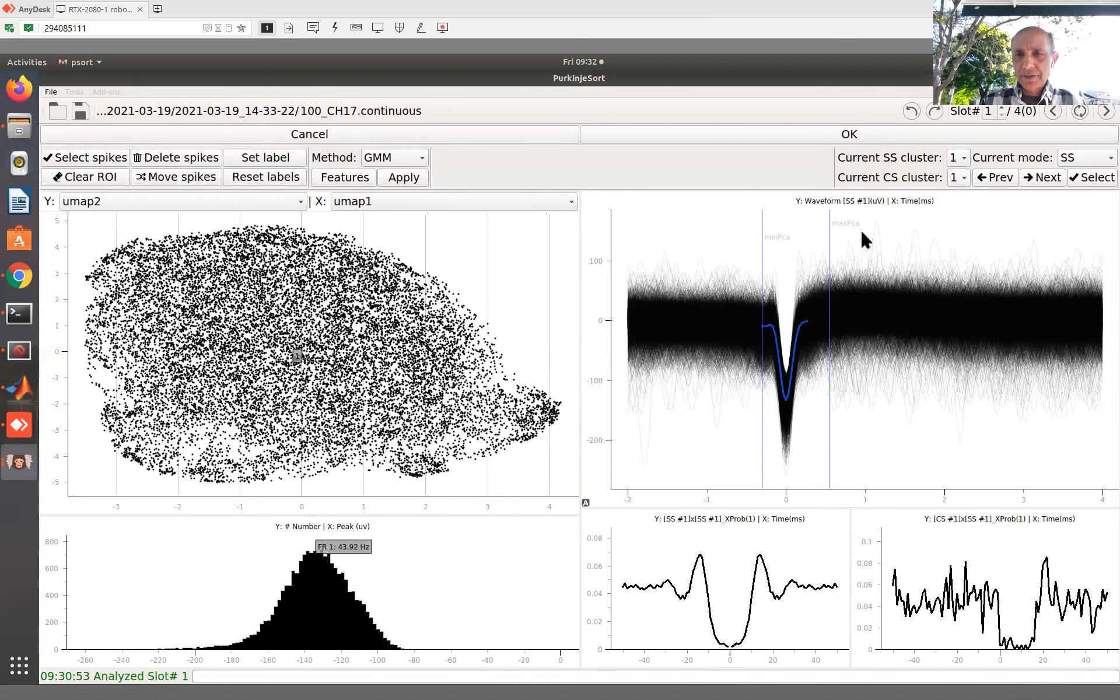
# Step: In CS mode, select all spikes of CS cluster 0 and move them to the simple spikes
pyautogui.click(1073, 157)
pyautogui.click(1070, 141)
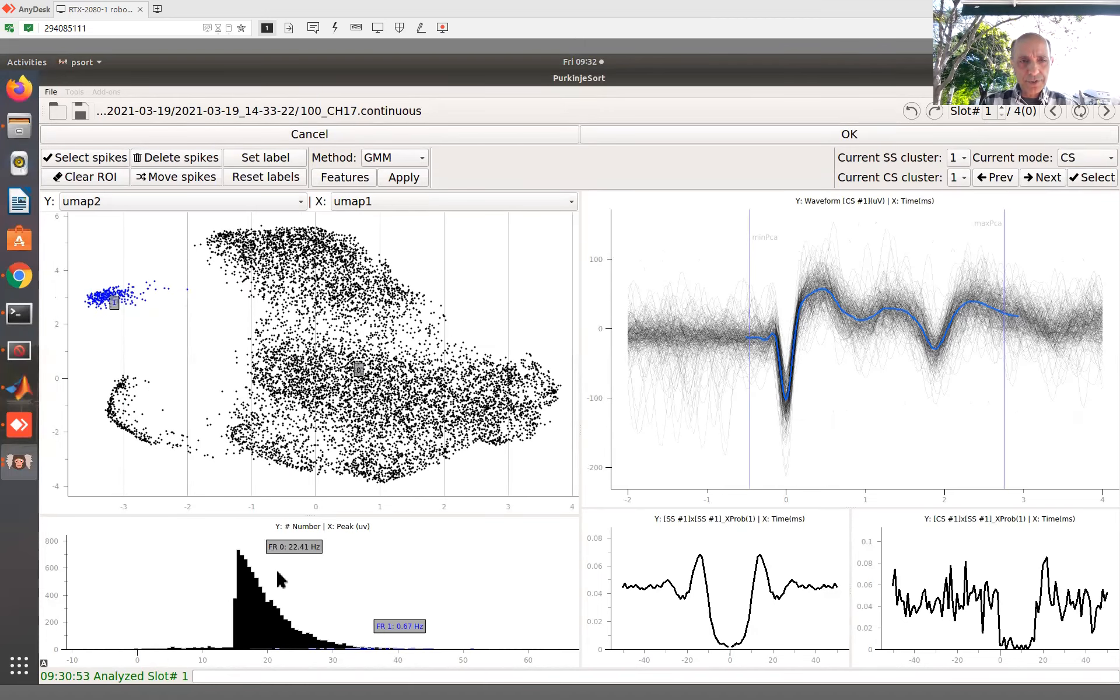
pyautogui.click(963, 180)
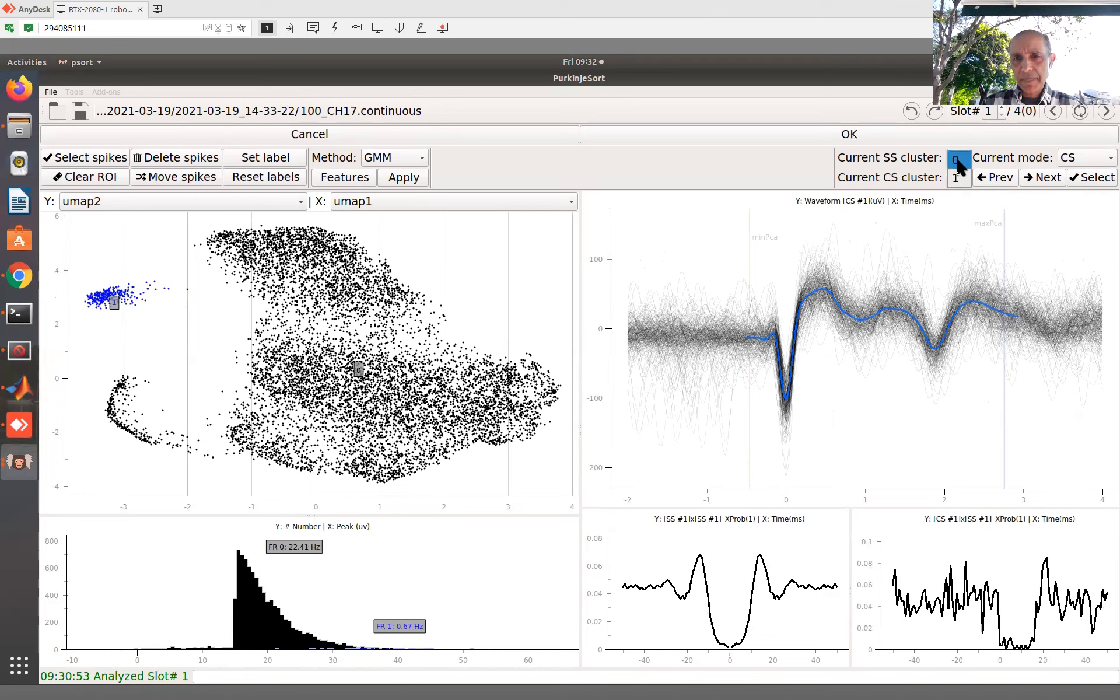
pyautogui.click(957, 162)
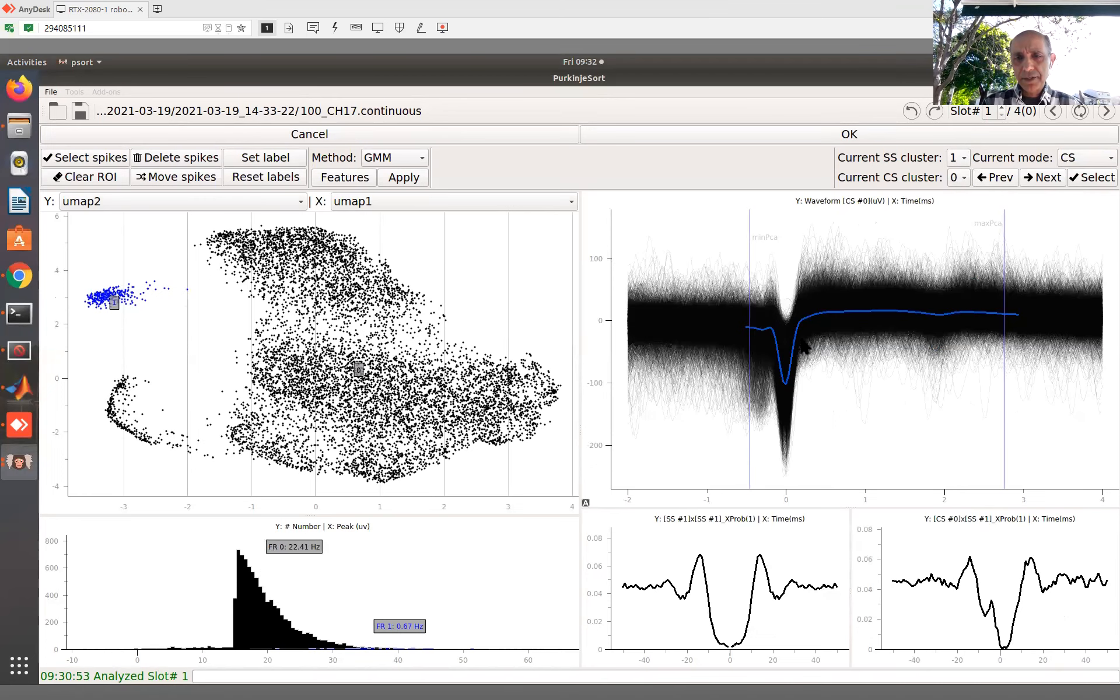
pyautogui.click(1092, 177)
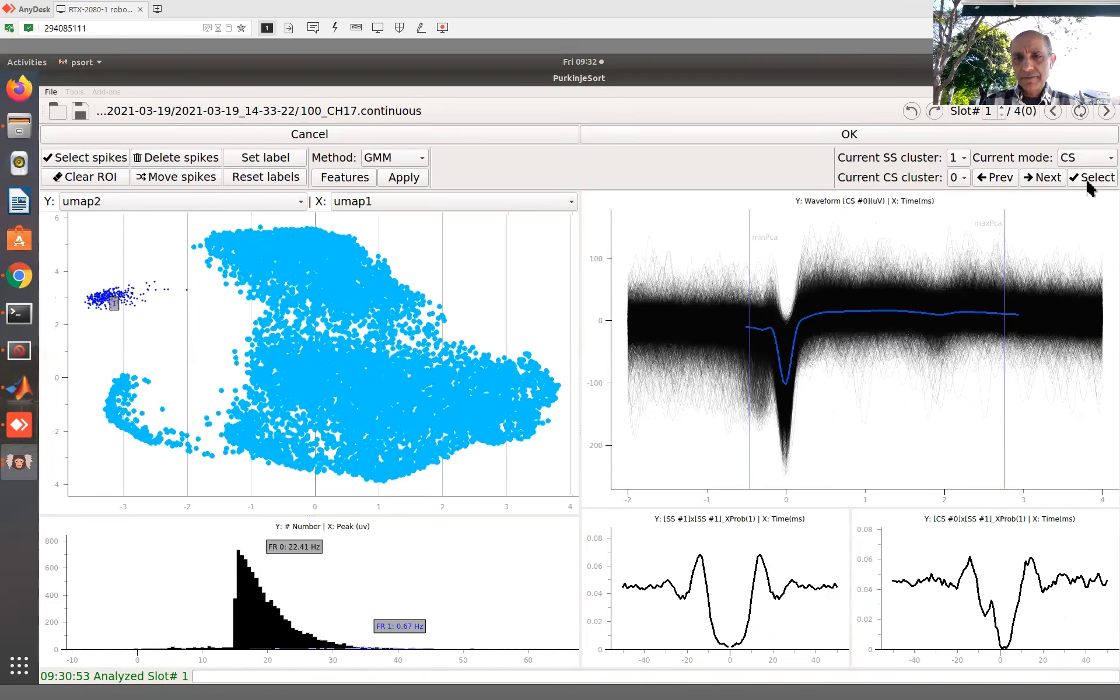
pyautogui.click(201, 178)
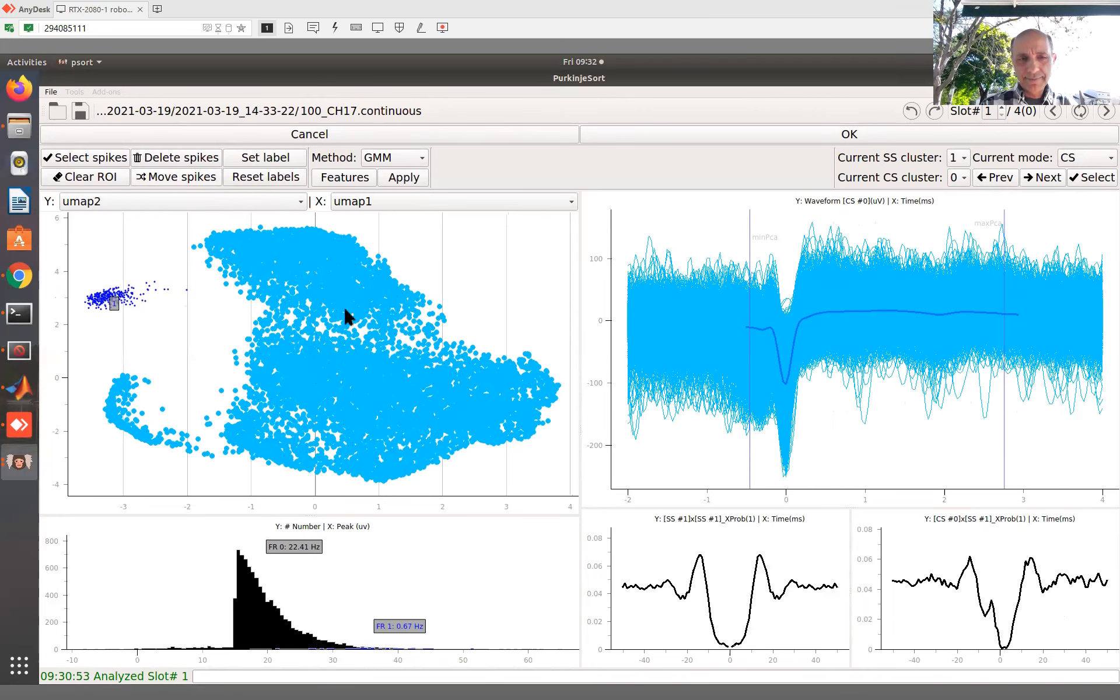
# Step: In SS mode, reset the cluster labels, outline the large lower UMAP group, and label it as cluster 1
pyautogui.click(1075, 162)
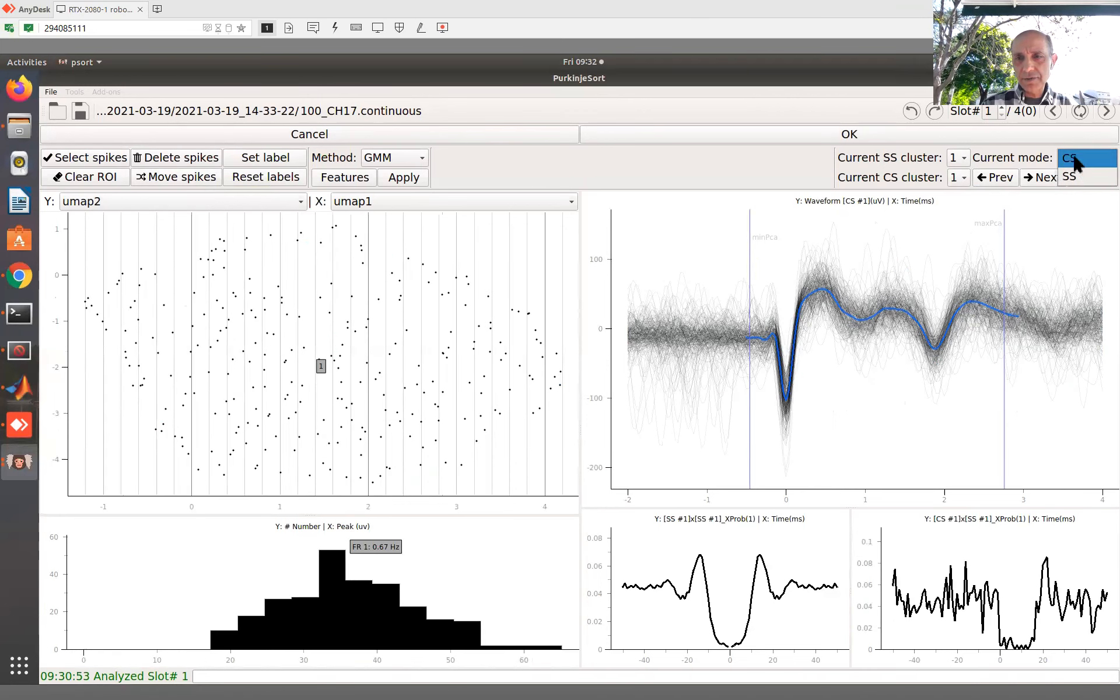
pyautogui.click(1078, 178)
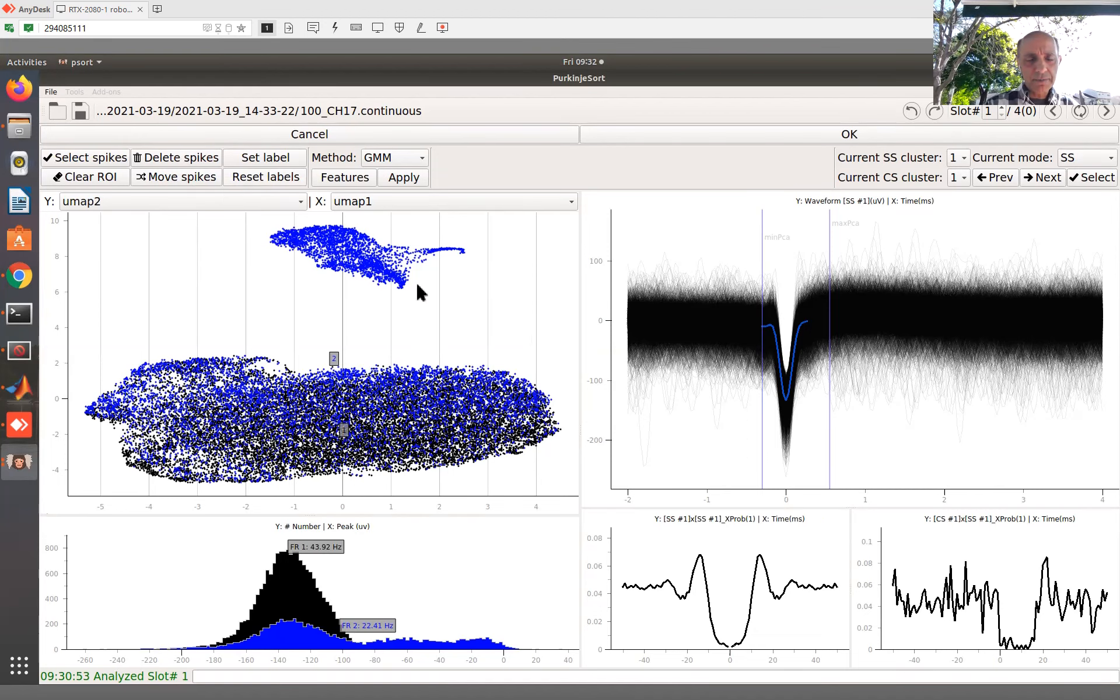
pyautogui.click(572, 328)
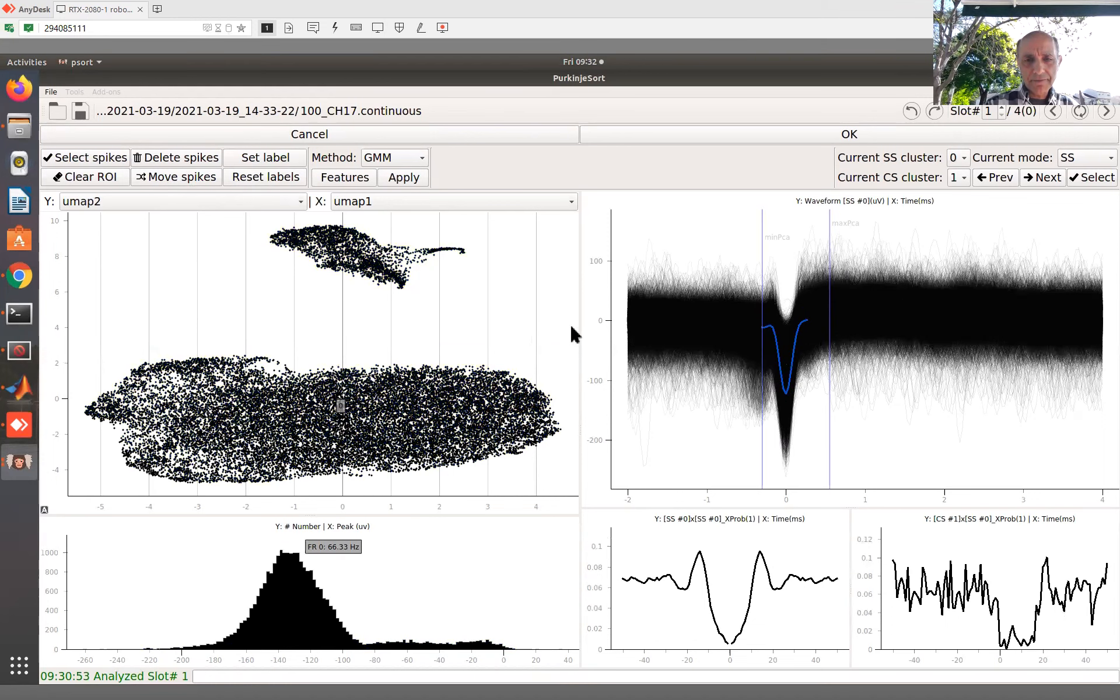
pyautogui.click(567, 475)
pyautogui.click(312, 493)
pyautogui.click(105, 487)
pyautogui.click(69, 457)
pyautogui.click(77, 339)
pyautogui.click(100, 163)
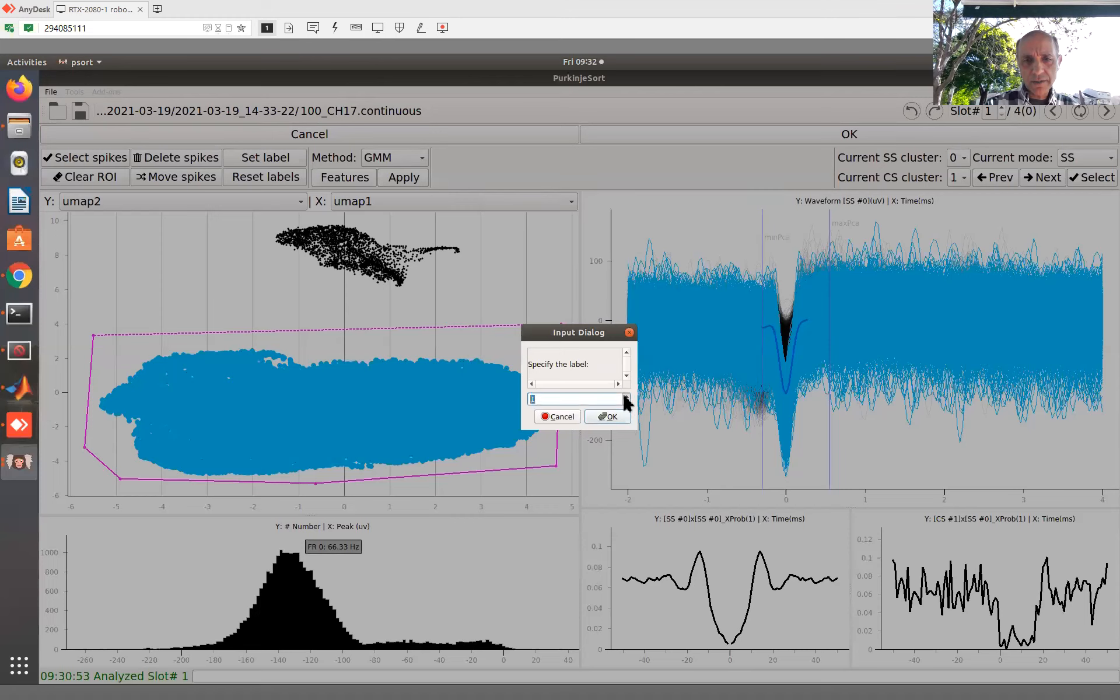
pyautogui.click(611, 413)
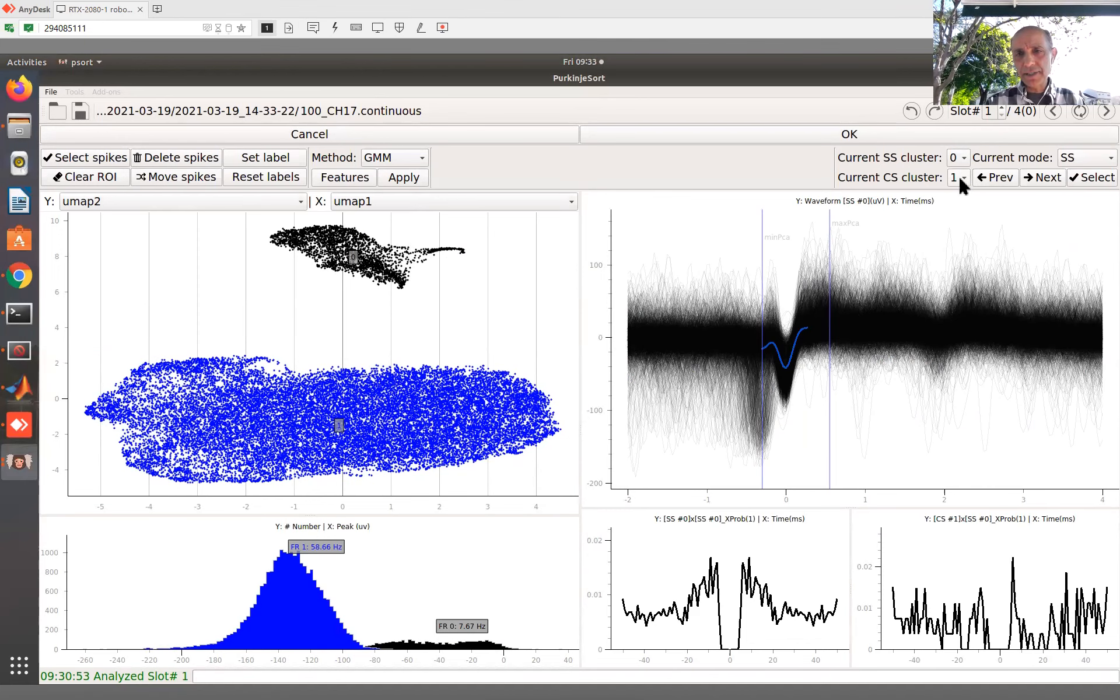
# Step: Delete the remaining SS cluster 0 spikes and accept the clustering
pyautogui.click(962, 157)
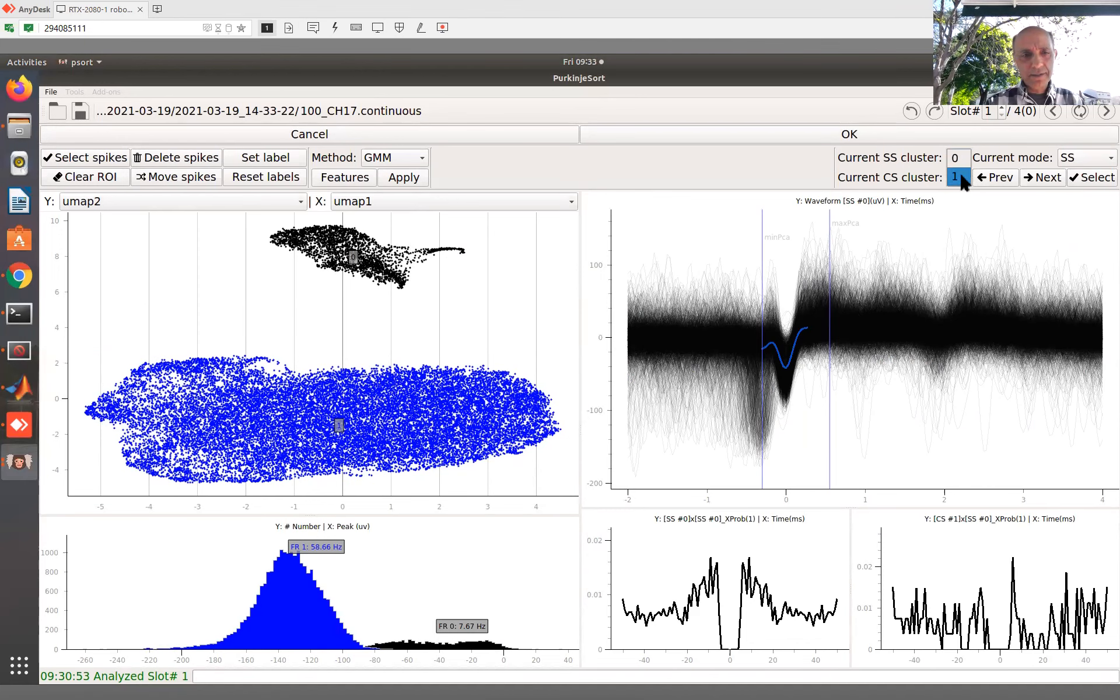
pyautogui.click(960, 161)
pyautogui.click(1090, 180)
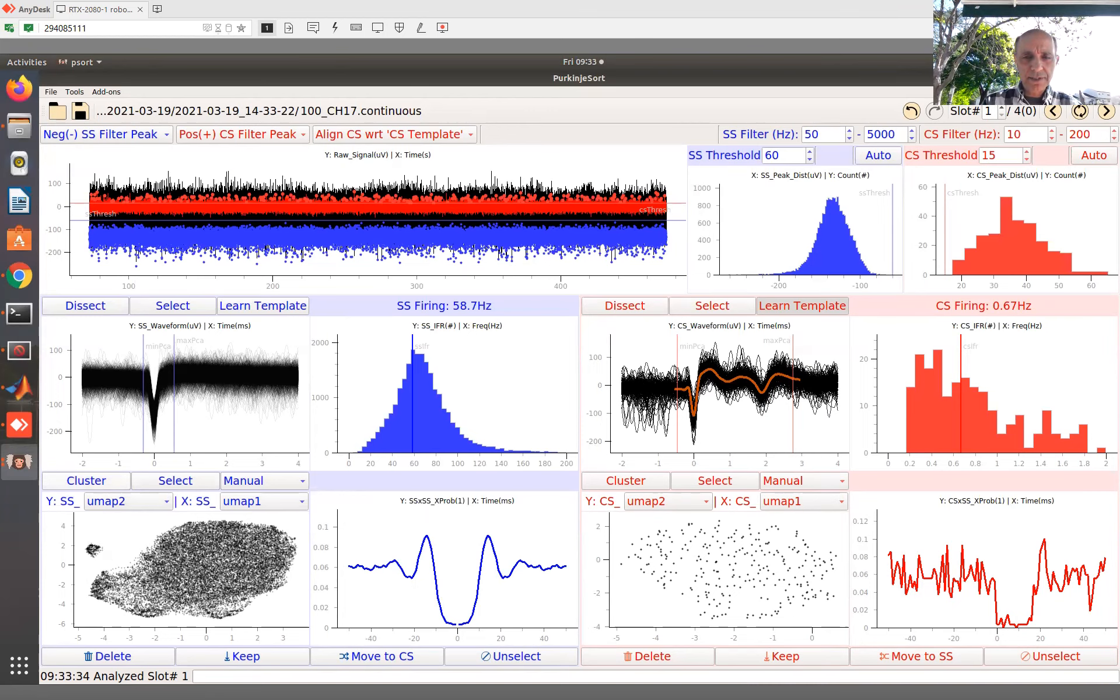
# Step: Reopen SS clustering, select the small isolated group near umap1 -4.5, umap2 1.5, and accept the selection
pyautogui.click(109, 487)
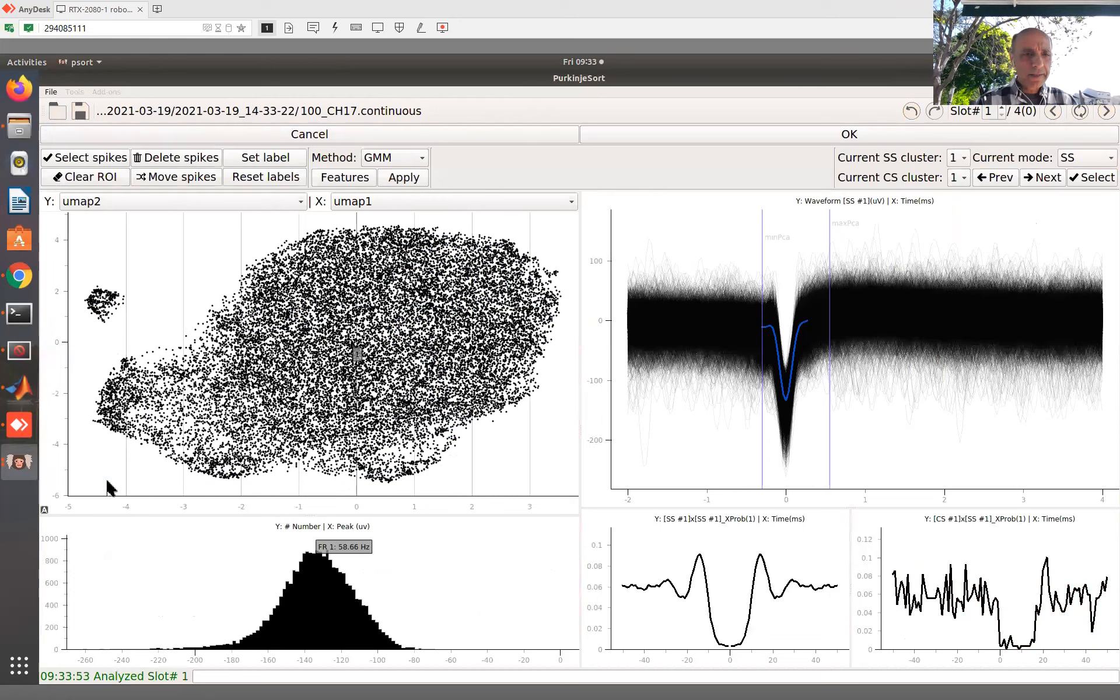
pyautogui.click(97, 354)
pyautogui.click(74, 330)
pyautogui.click(90, 250)
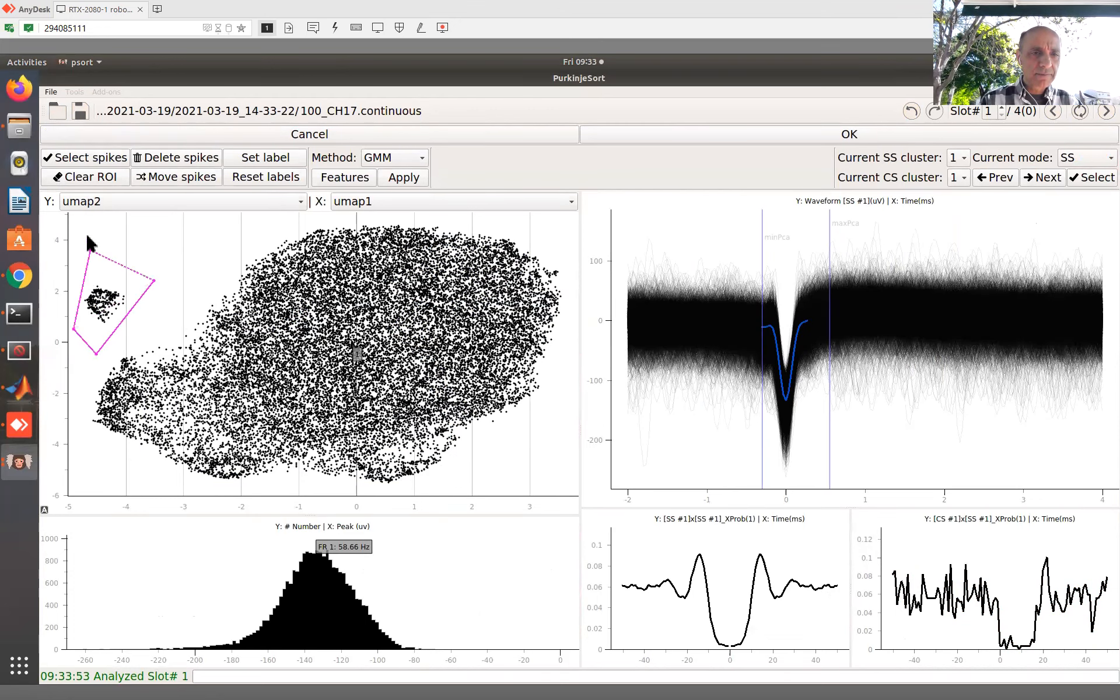
pyautogui.click(84, 166)
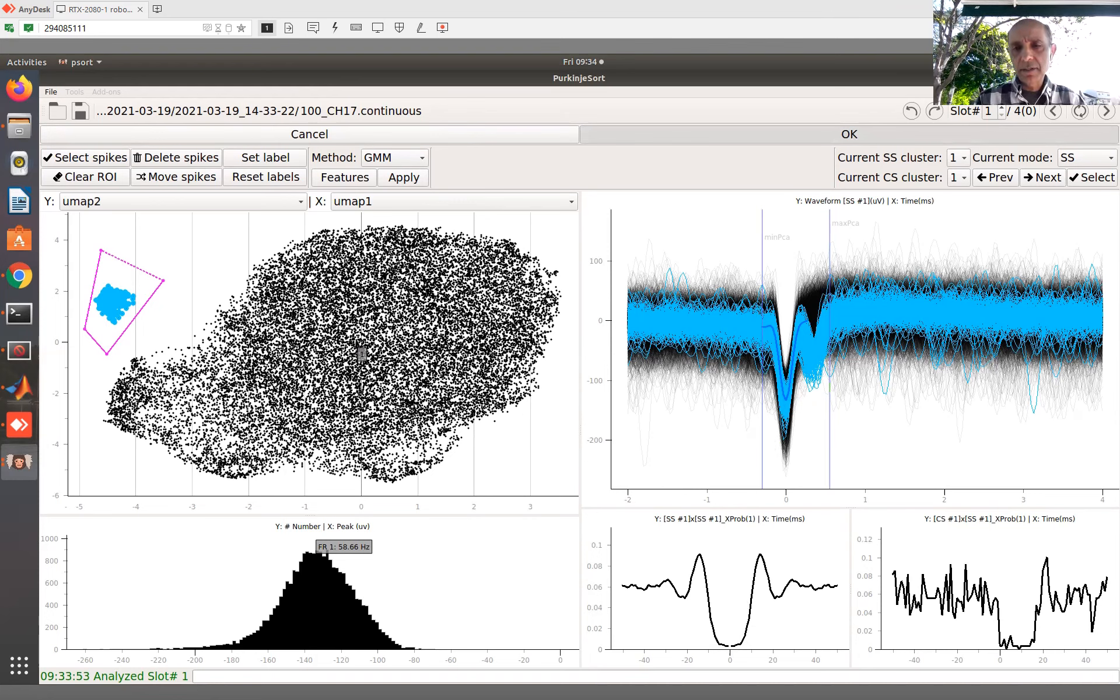
pyautogui.click(819, 138)
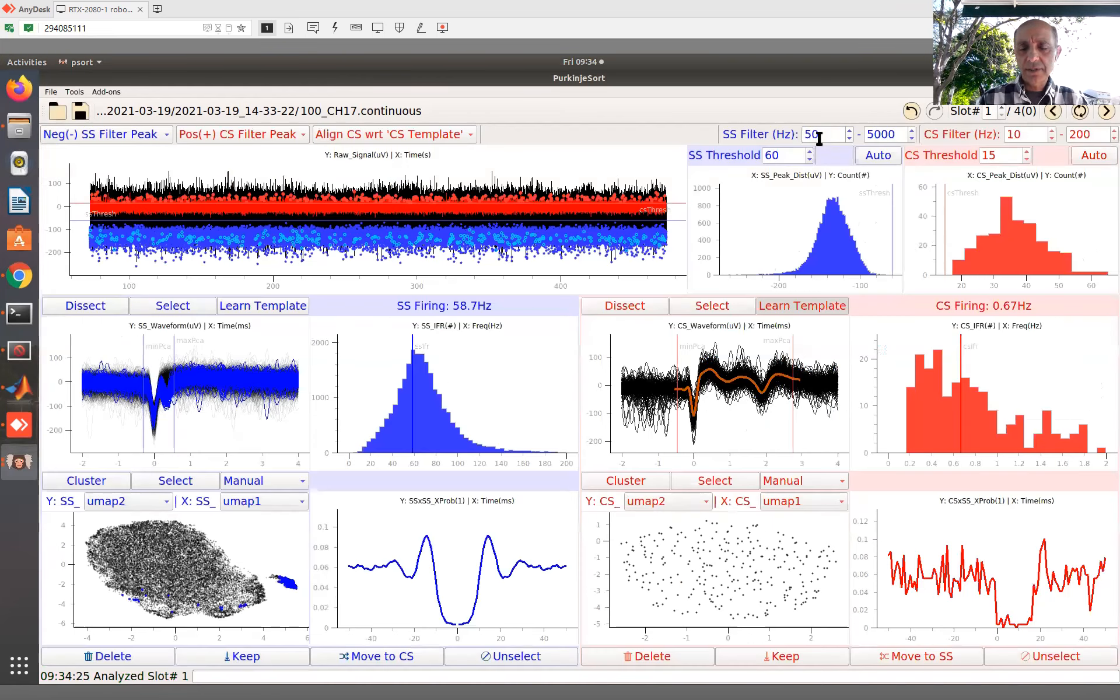